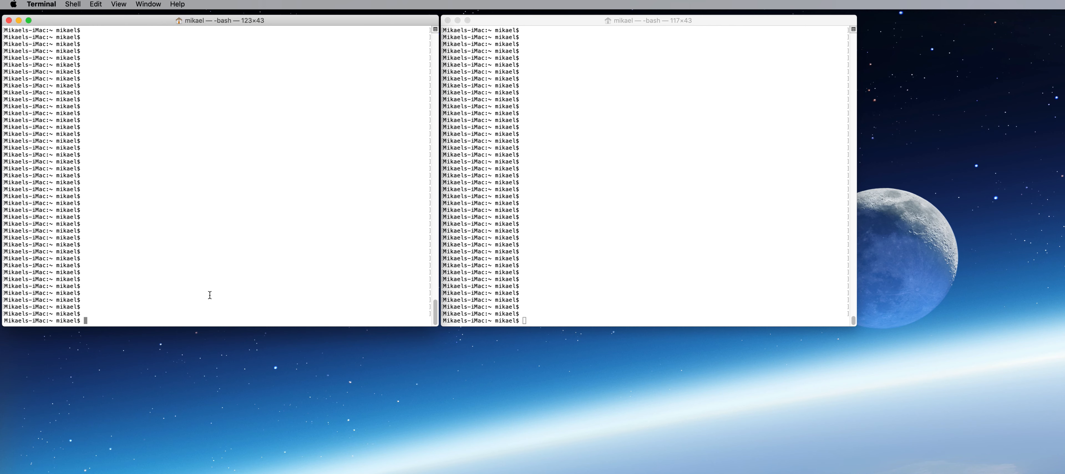
# Go to /usr/local, list it, and enter the mysql-cluster-8.0.18-rc-macos10.14-x86_64 folder
pyautogui.write('cd /usr/local')
pyautogui.press('Return')
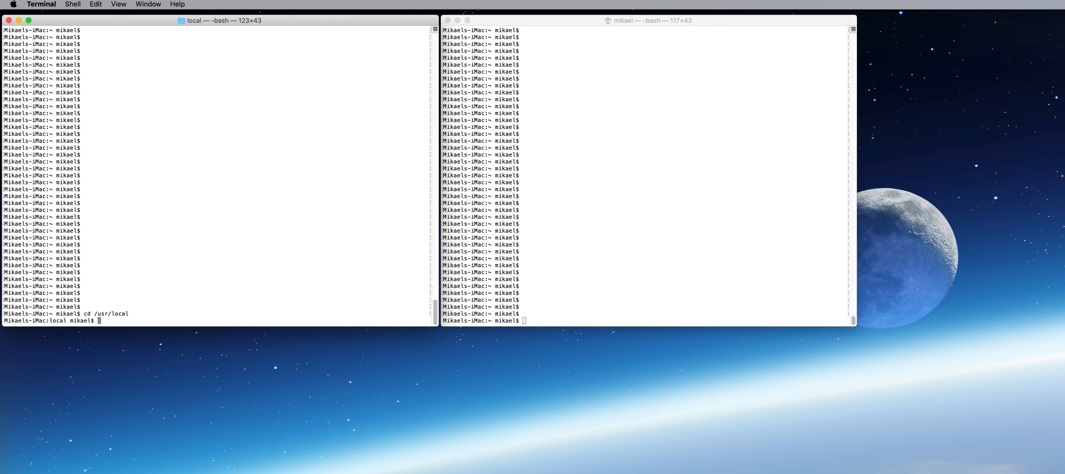
pyautogui.write('ls')
pyautogui.press('Return')
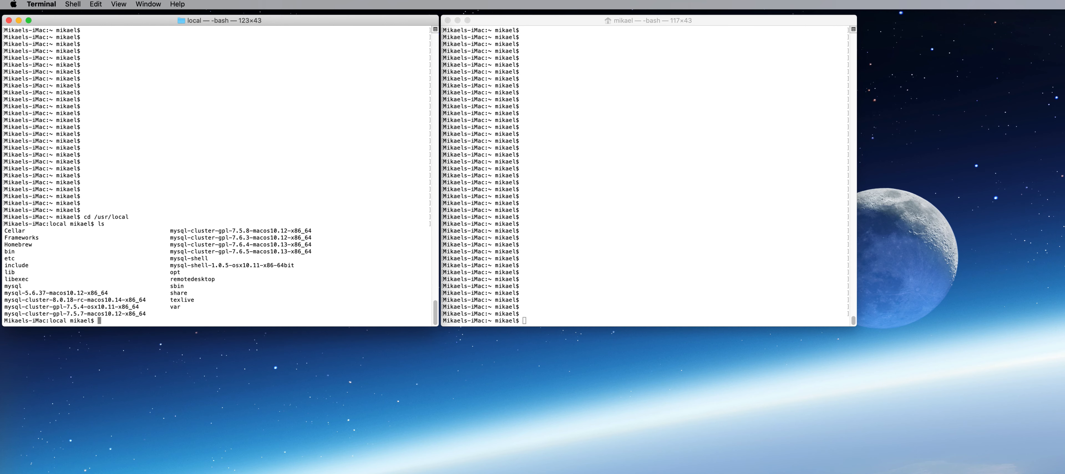
pyautogui.write('cd mysql-c')
pyautogui.press('Tab')
pyautogui.write('8')
pyautogui.press('Tab')
pyautogui.press('Return')
# Enter the bin folder, list its programs, and run ./ndb_setup.py
pyautogui.write('cd ')
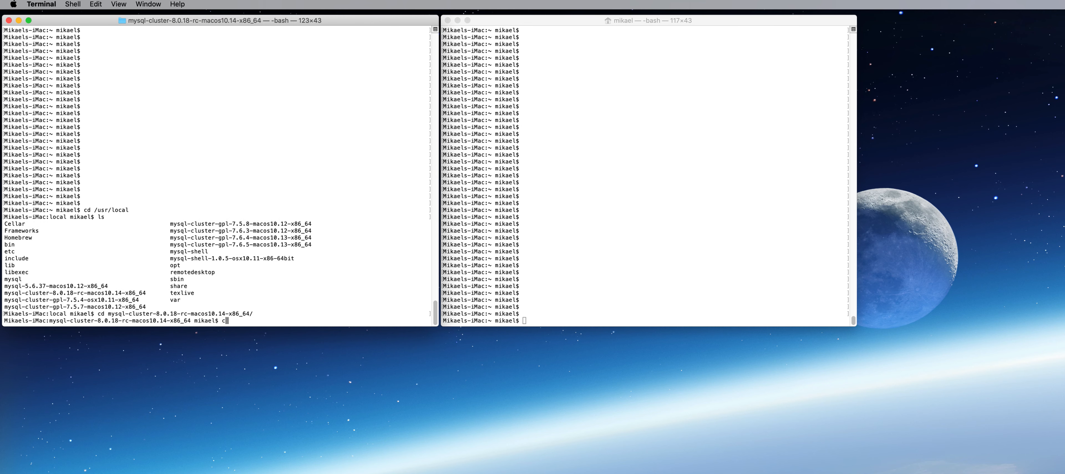
pyautogui.write('bin')
pyautogui.press('Return')
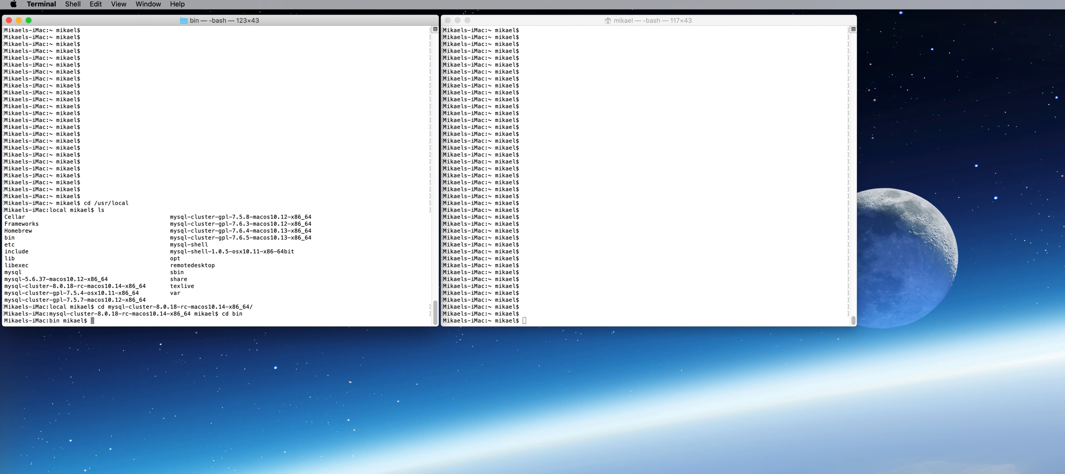
pyautogui.write('ls')
pyautogui.press('Return')
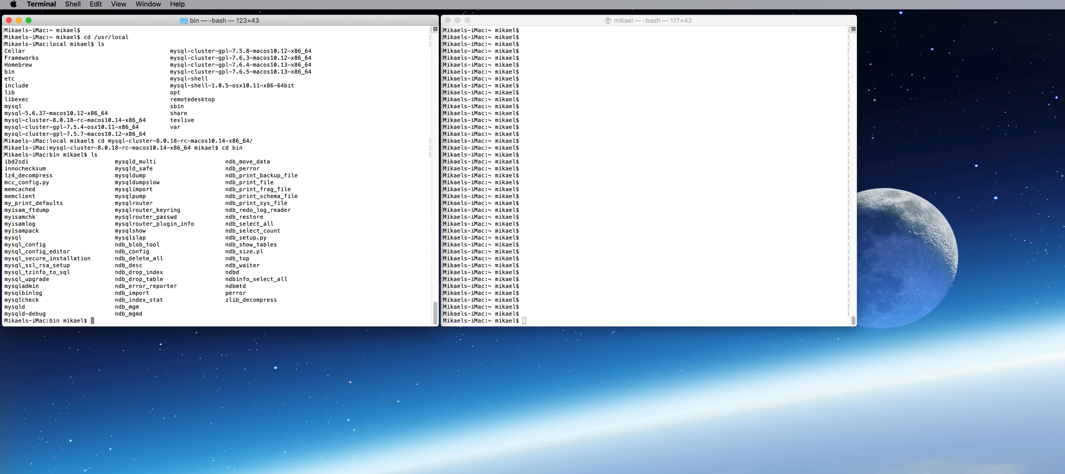
pyautogui.write('./ndb_set')
pyautogui.press('Tab')
pyautogui.press('Return')
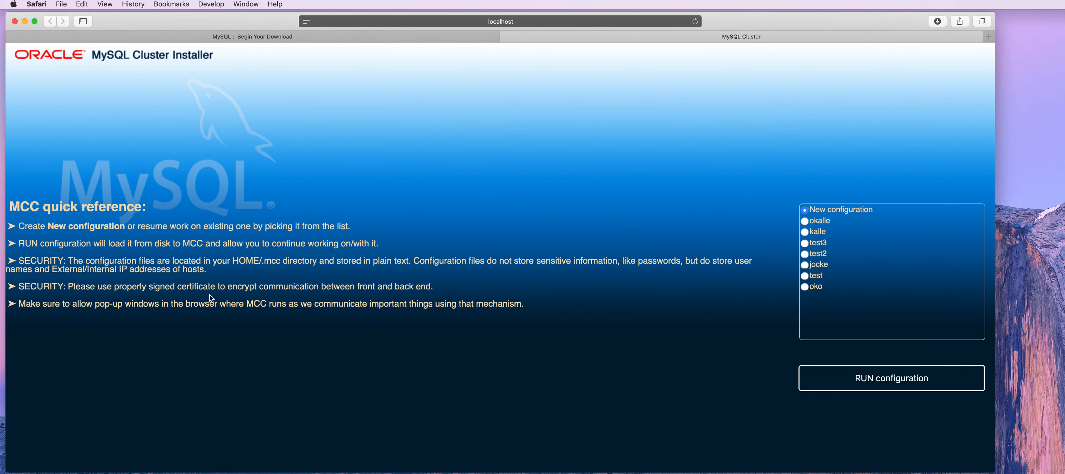
# Create a new configuration and name it test4
pyautogui.click(906, 384)
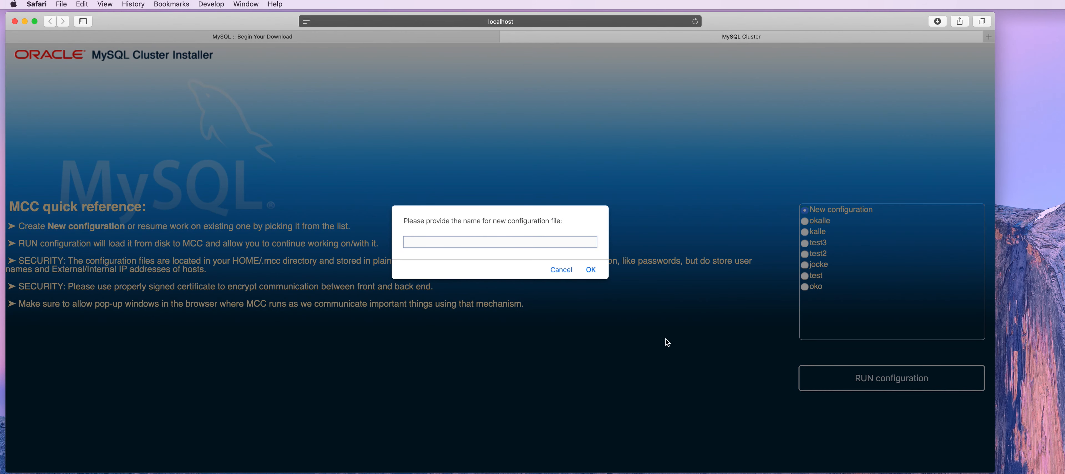
pyautogui.write('test4')
pyautogui.press('Return')
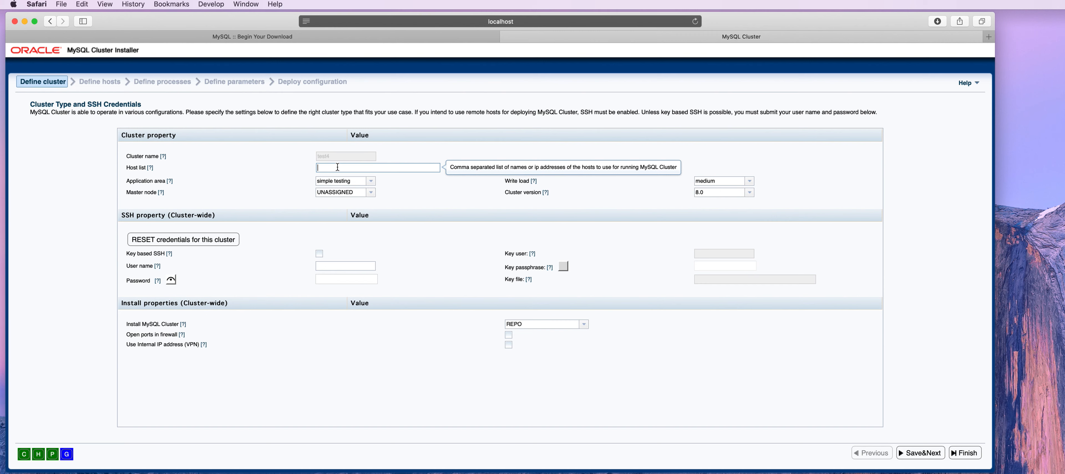
# Enter 127.0.0.1 as the host list and save the cluster settings
pyautogui.write('127.0.0.1')
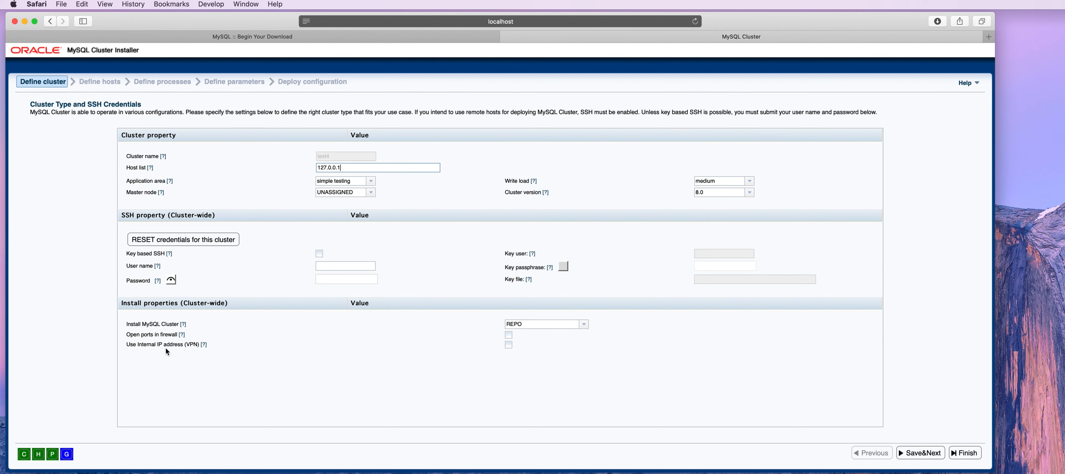
pyautogui.click(930, 454)
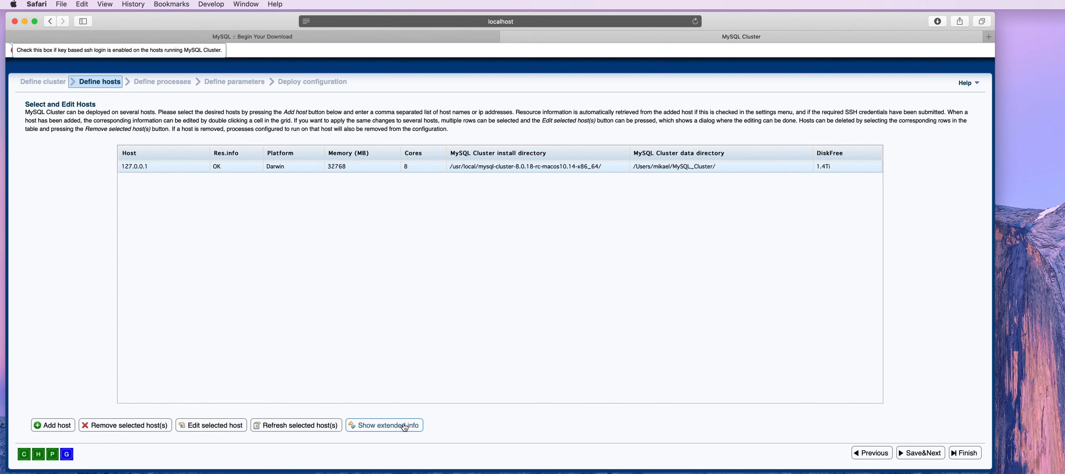
# Keep the detected 127.0.0.1 host (Darwin, 32768 MB, 8 cores) and proceed to Define processes
pyautogui.click(927, 454)
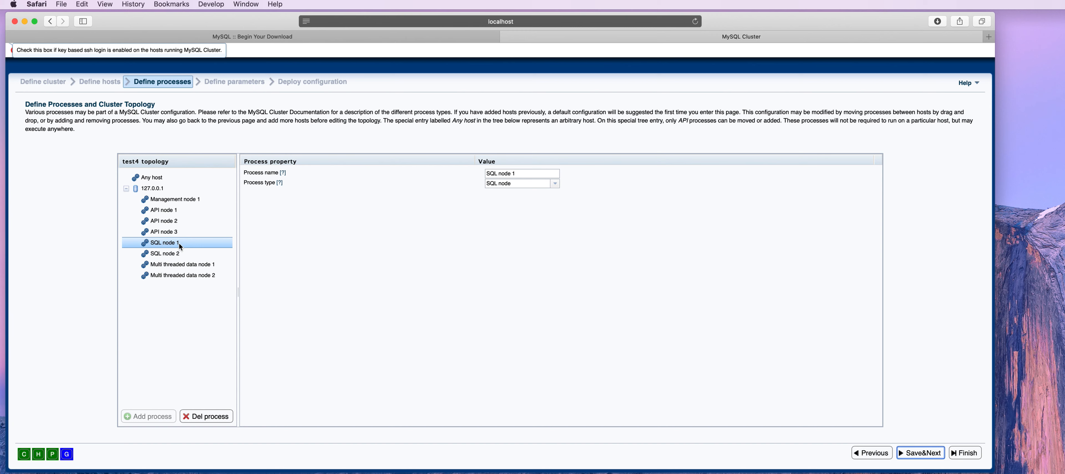
# Delete SQL node 1, leaving SQL node 2, and proceed to the parameters page
pyautogui.click(211, 418)
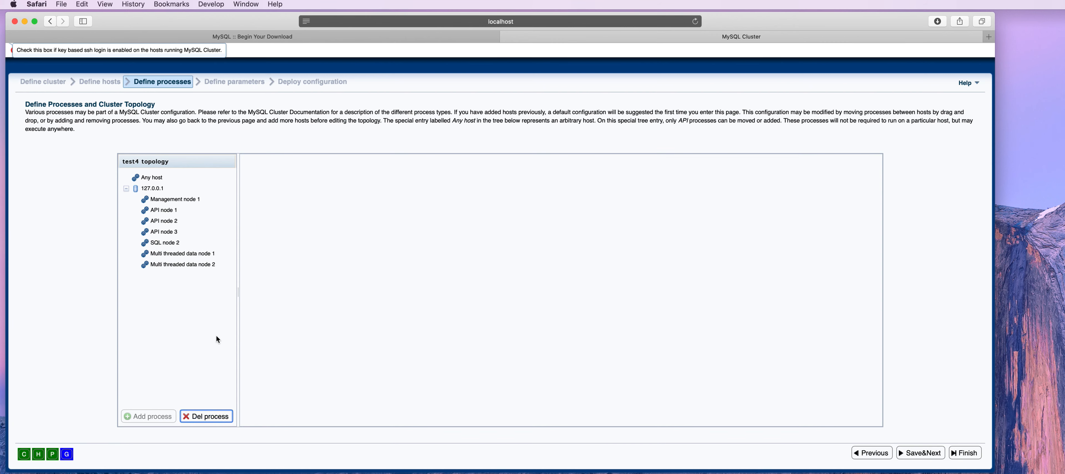
pyautogui.click(929, 455)
# Review the parameters of Management node 1, the Data layer, Multi threaded data node 1 and the SQL layer
pyautogui.click(172, 182)
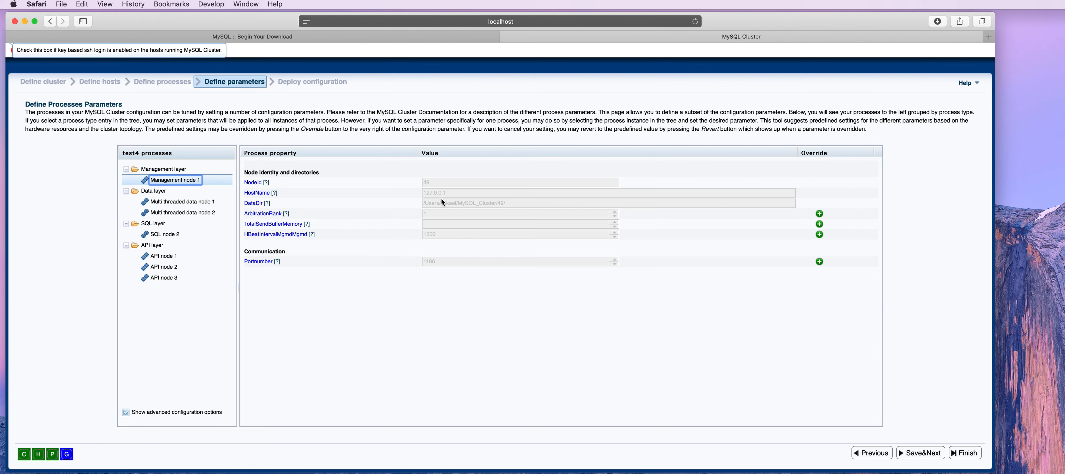
pyautogui.click(168, 191)
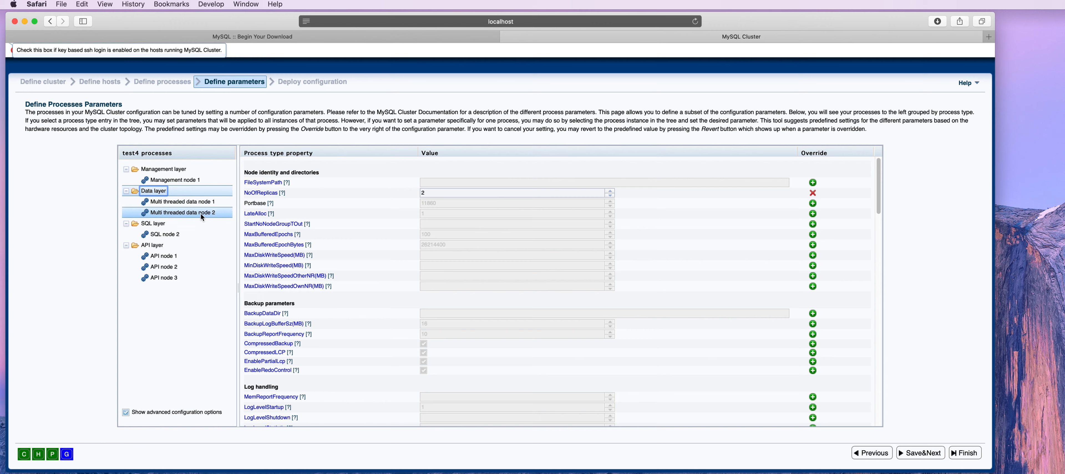
pyautogui.click(197, 202)
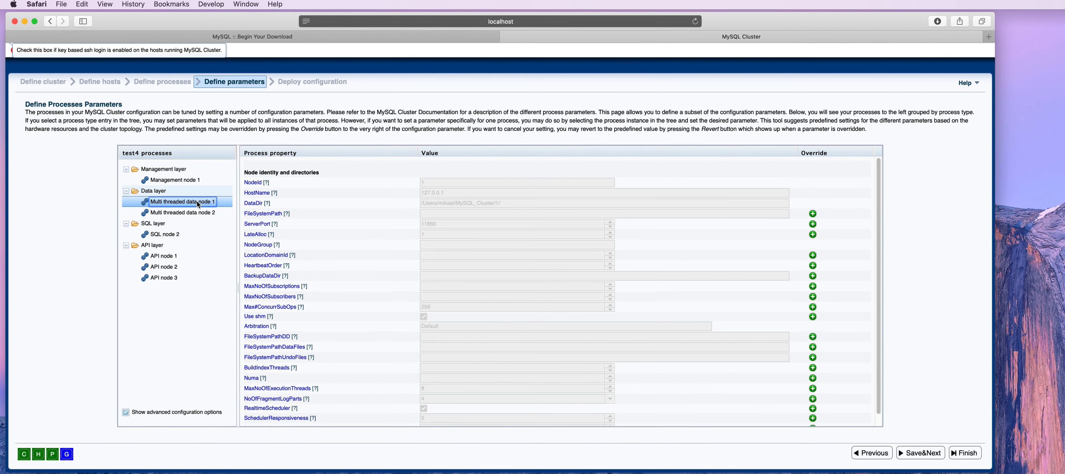
pyautogui.click(167, 224)
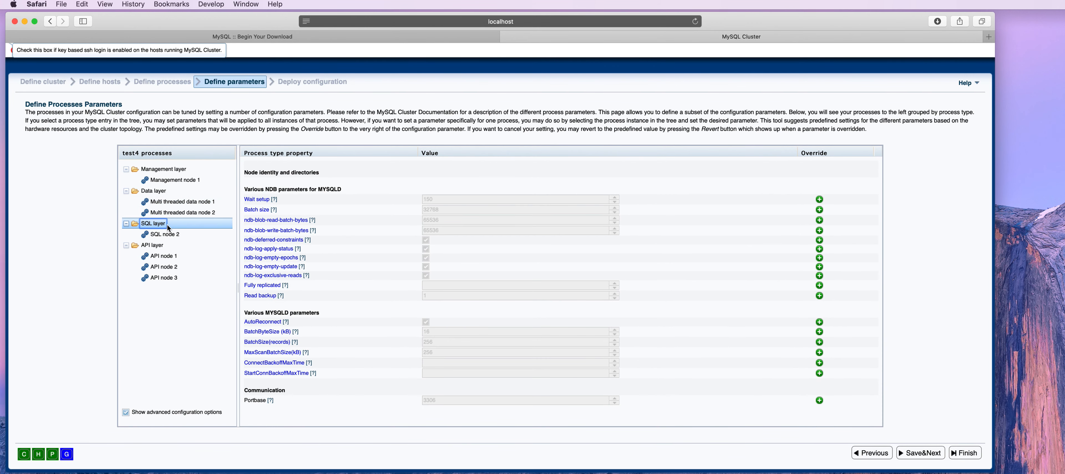
# Override SQL node 2's Port to 3316 and proceed to Deploy configuration
pyautogui.click(178, 235)
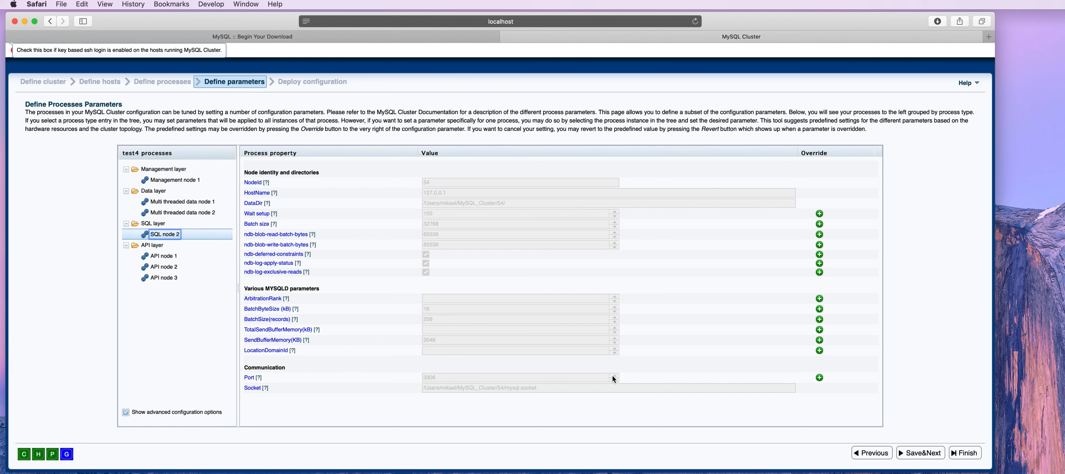
pyautogui.click(820, 378)
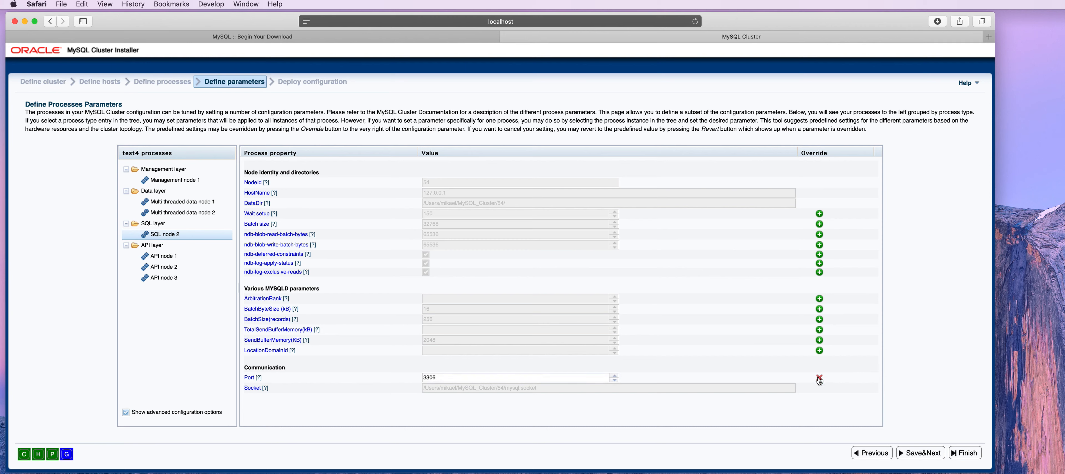
pyautogui.click(460, 378)
pyautogui.press('BackSpace')
pyautogui.write('1')
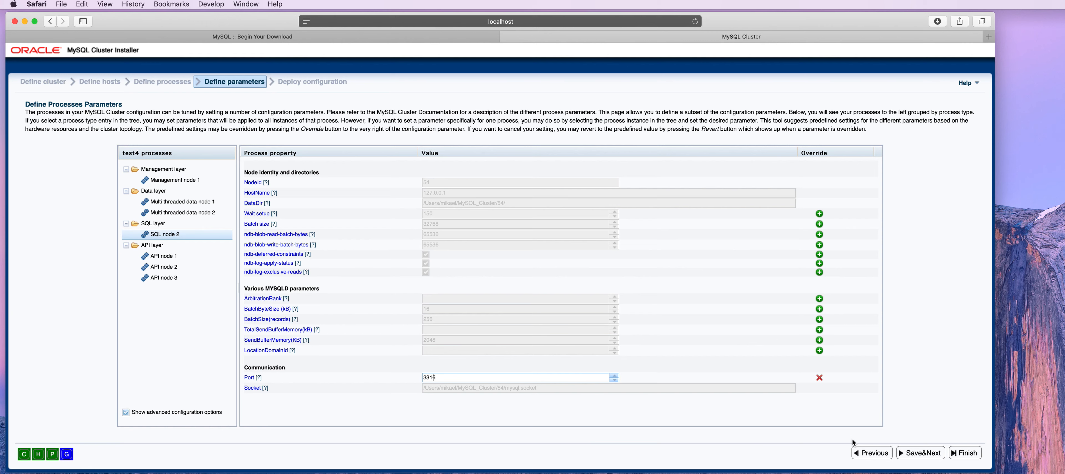
pyautogui.click(905, 392)
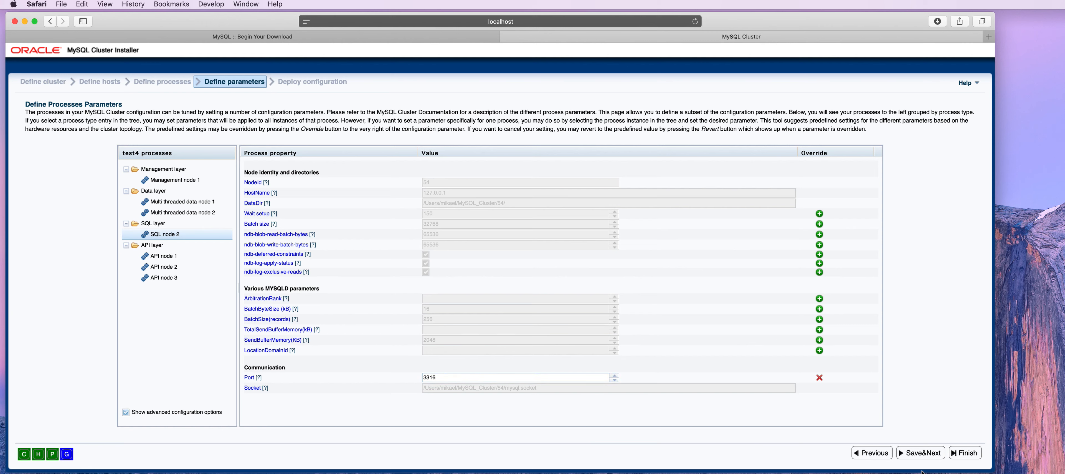
pyautogui.click(927, 454)
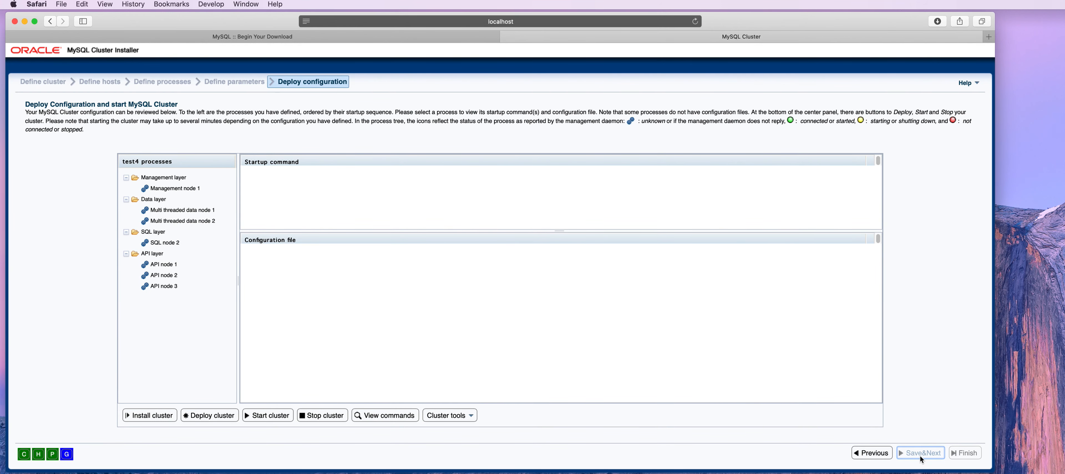
pyautogui.hotkey('ctrl', 'Right')
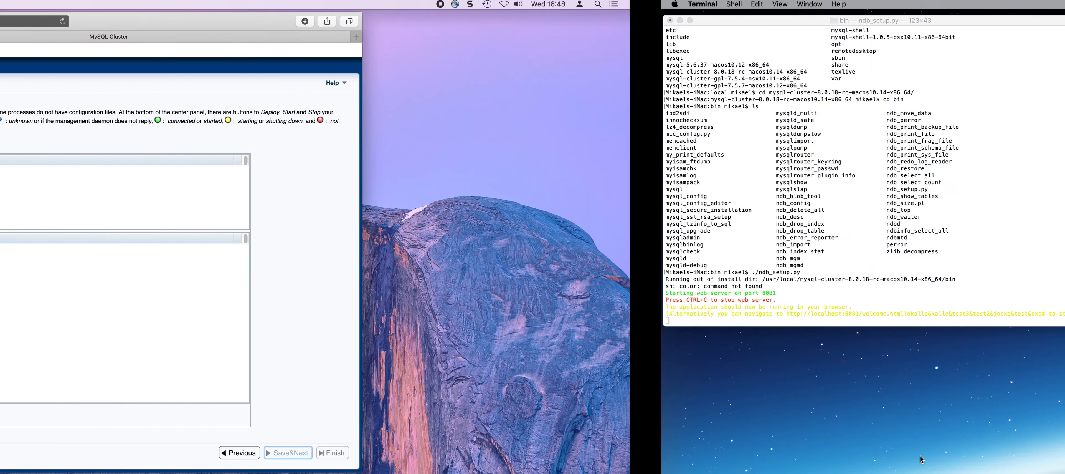
pyautogui.hotkey('ctrl', 'Left')
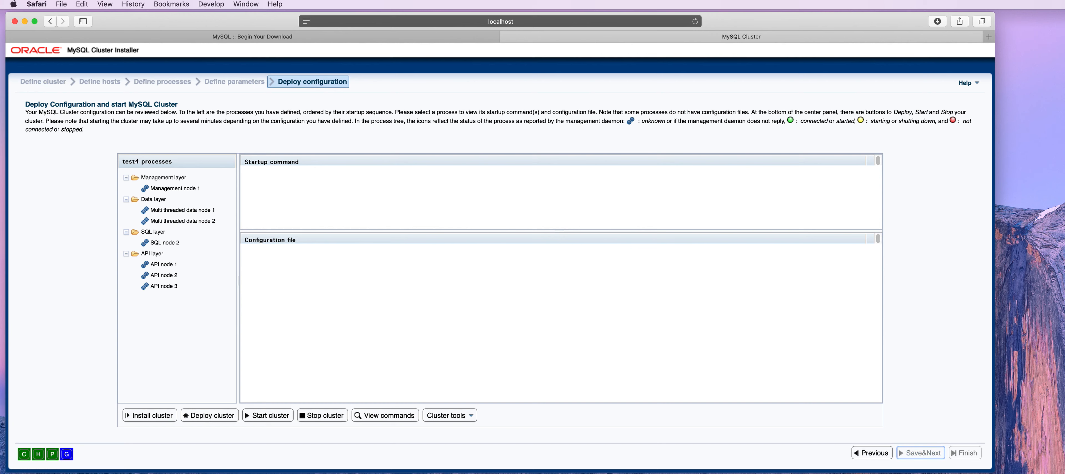
# Deploy test4, approving deletion of the old DATADIRs, and dismiss the completion message
pyautogui.click(212, 416)
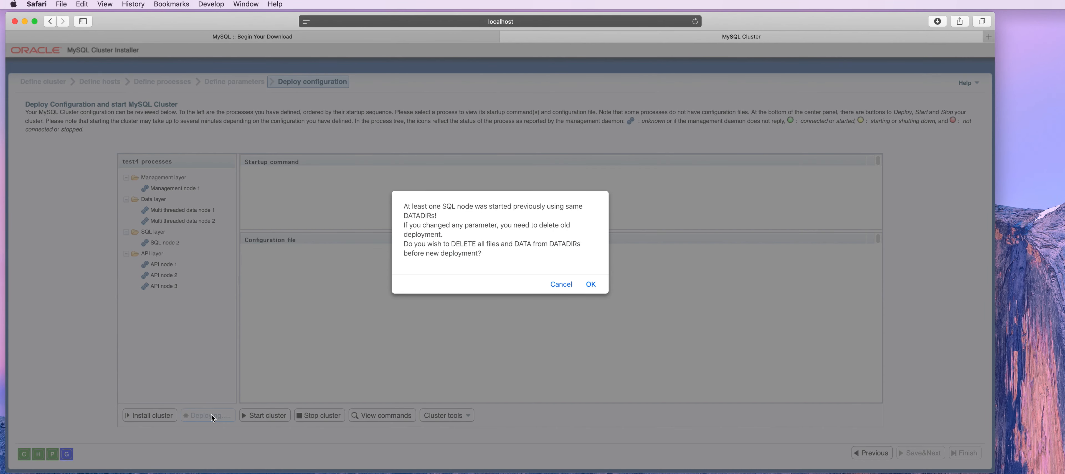
pyautogui.click(591, 285)
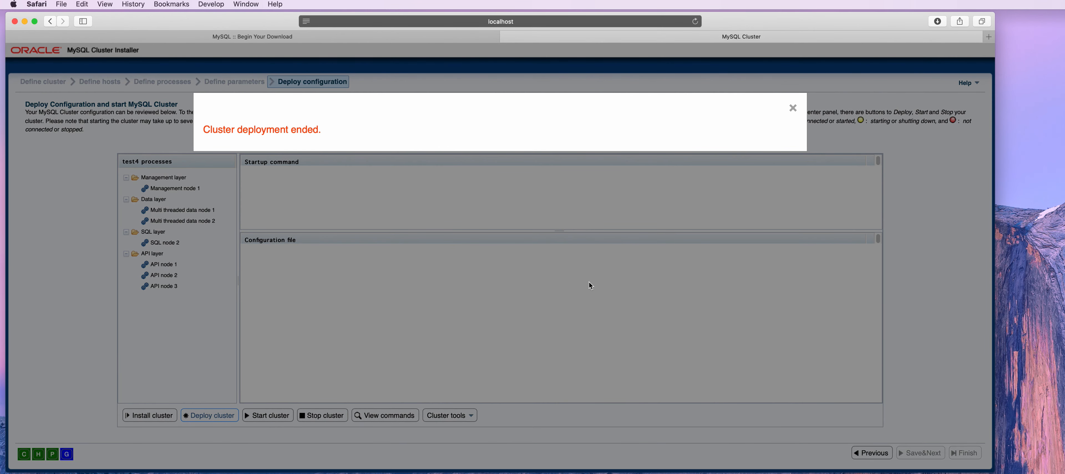
pyautogui.click(793, 107)
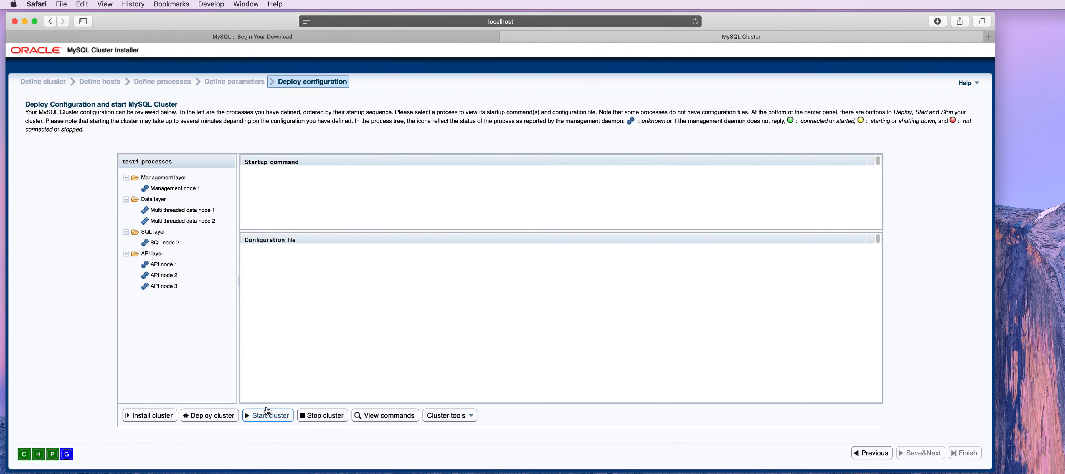
# Start the cluster and check that management, data and SQL node 2 report connected
pyautogui.click(272, 417)
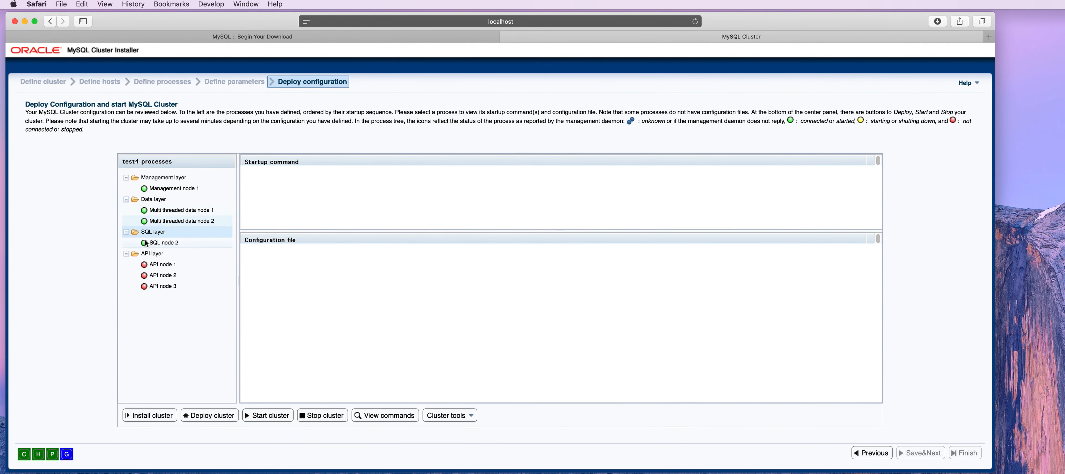
pyautogui.moveTo(146, 243)
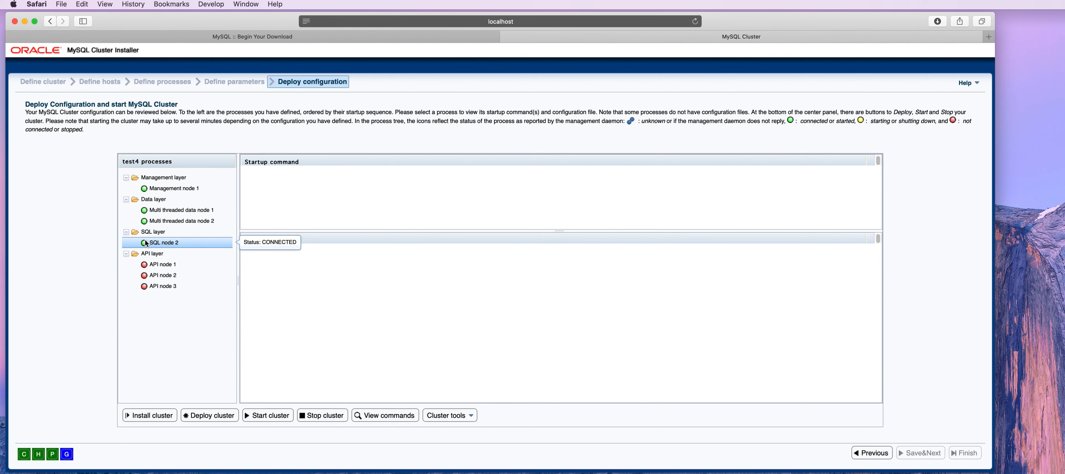
pyautogui.moveTo(158, 271)
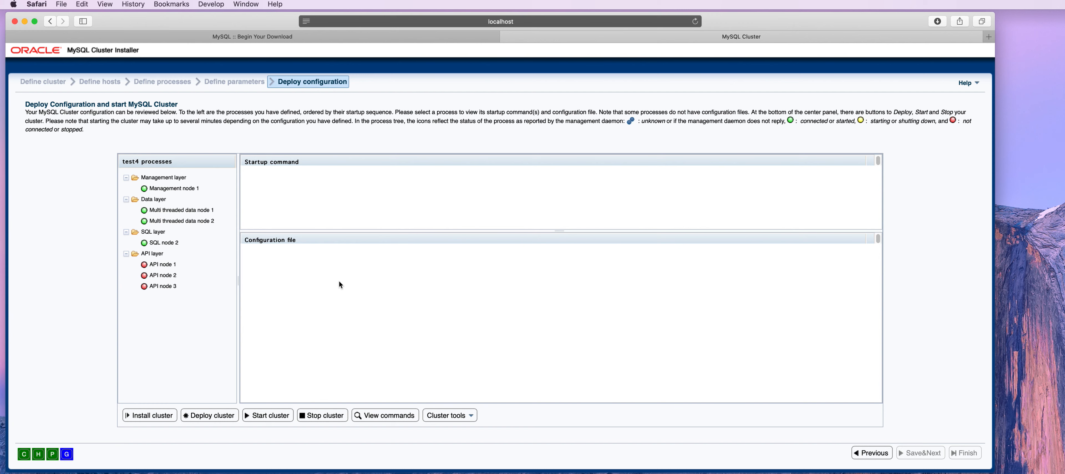
pyautogui.click(394, 419)
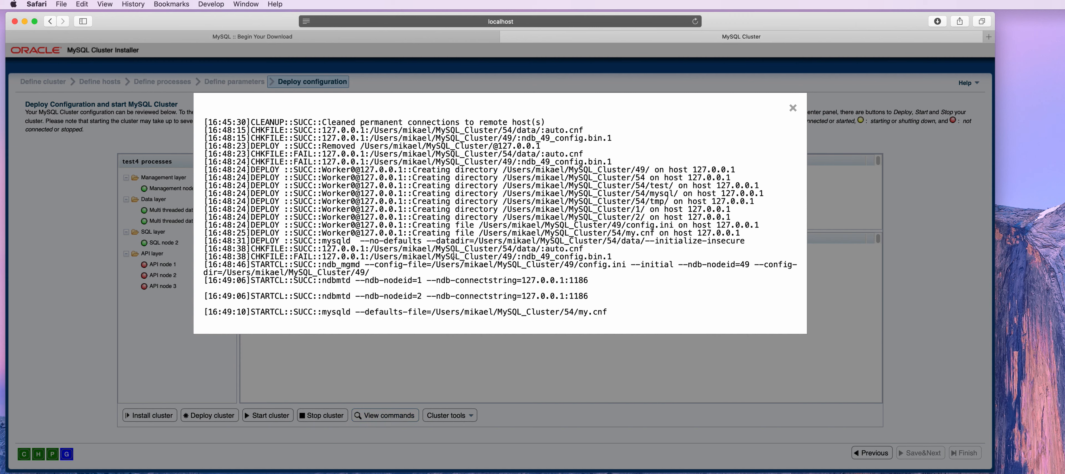
pyautogui.click(793, 109)
pyautogui.click(471, 417)
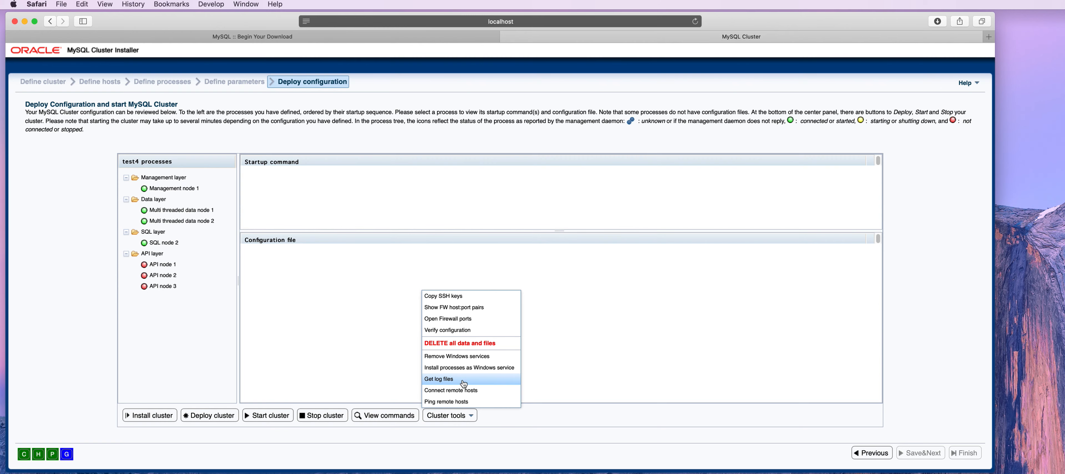
pyautogui.click(655, 359)
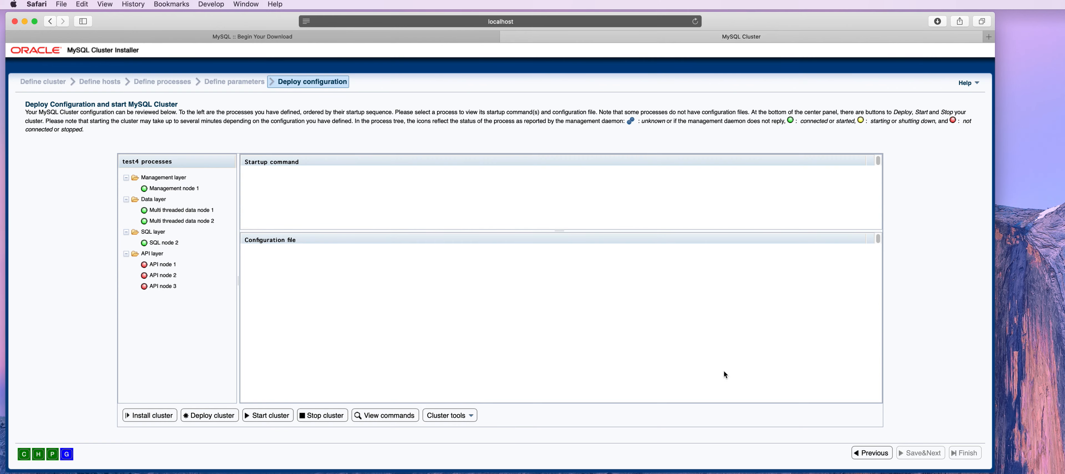
pyautogui.hotkey('ctrl', 'Right')
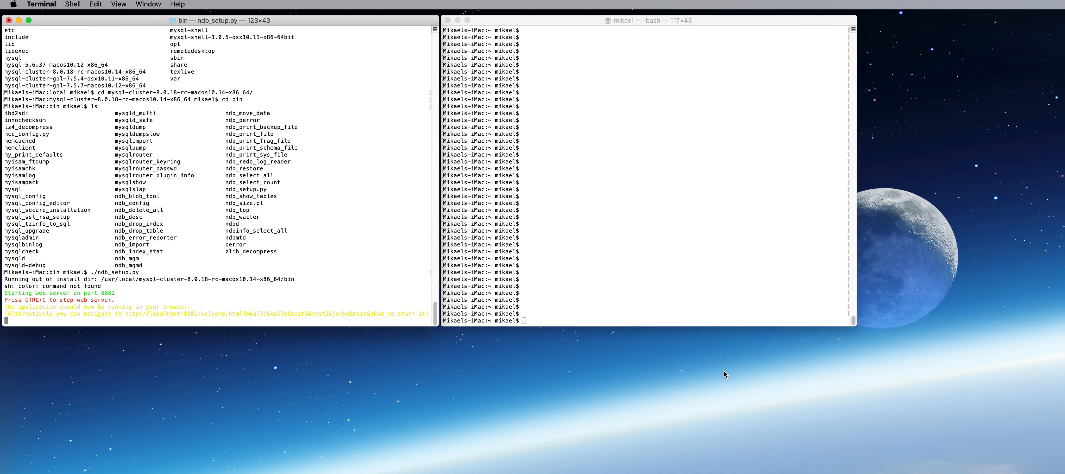
# In the right-hand Terminal, enter MySQL_Cluster and list its node folders
pyautogui.click(576, 281)
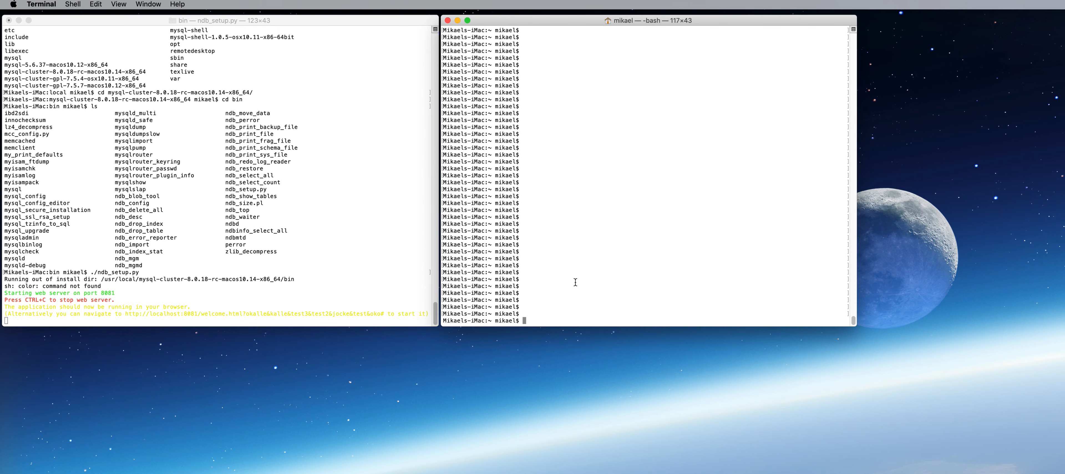
pyautogui.write('cd MySQL_C')
pyautogui.press('Tab')
pyautogui.press('Return')
pyautogui.write('ls')
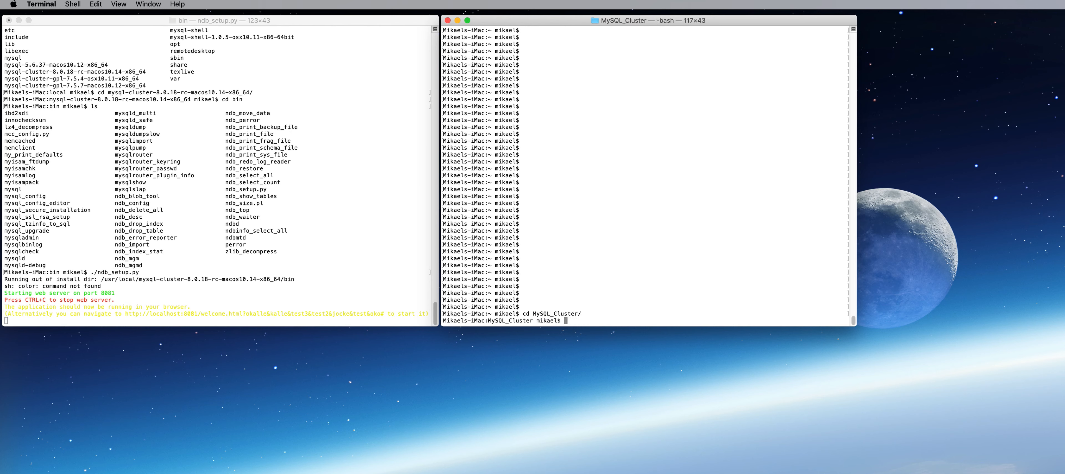
pyautogui.press('Return')
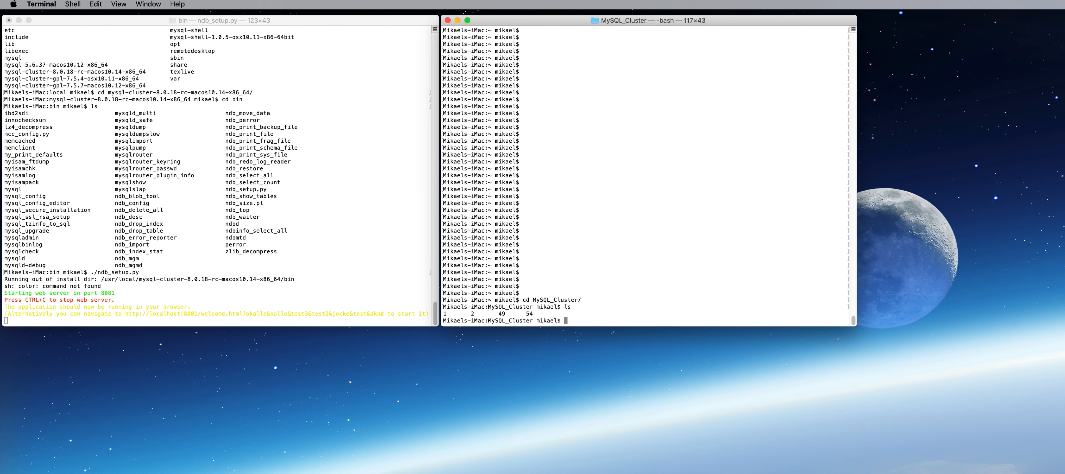
# Enter folder 54 and its data subfolder, listing each, and begin a cat of mysqld.54.err
pyautogui.write('cd 54')
pyautogui.press('Return')
pyautogui.write('ls')
pyautogui.press('Return')
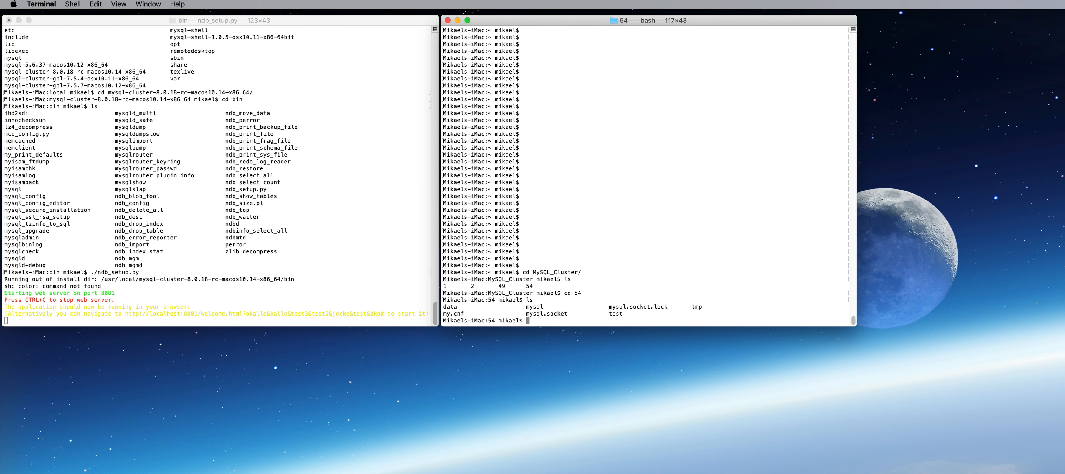
pyautogui.write('cd data')
pyautogui.press('Return')
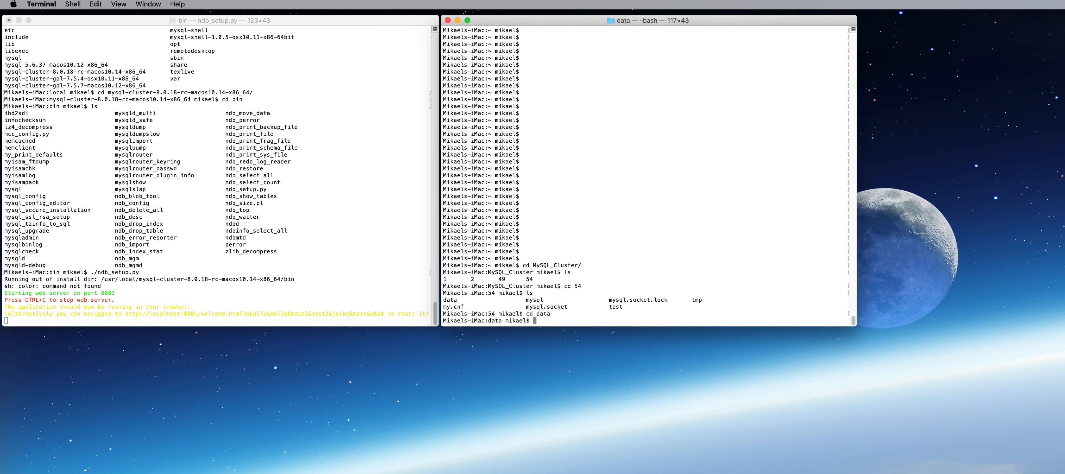
pyautogui.write('ls')
pyautogui.press('Return')
pyautogui.write('cat mysql')
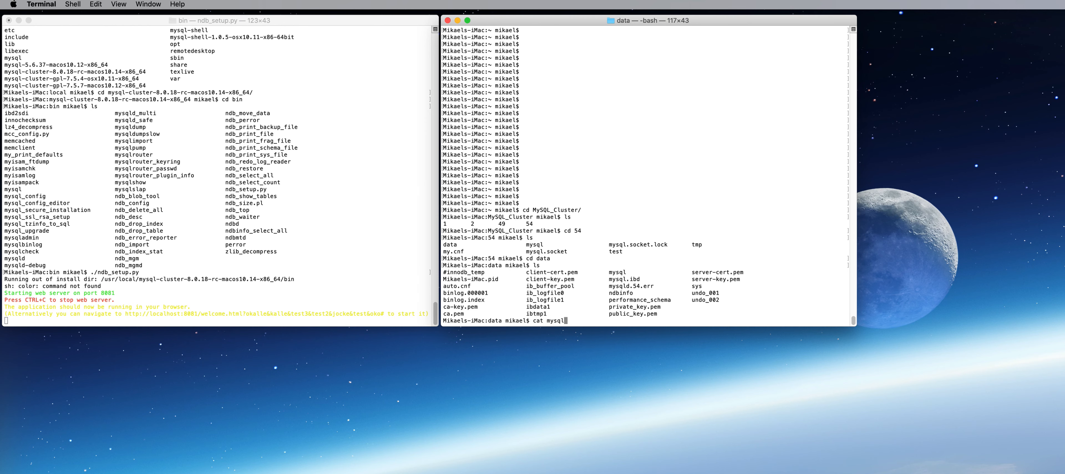
pyautogui.write('d.54.er')
# Print mysqld.54.err, then go back up to the MySQL_Cluster folder
pyautogui.press('Tab')
pyautogui.press('Return')
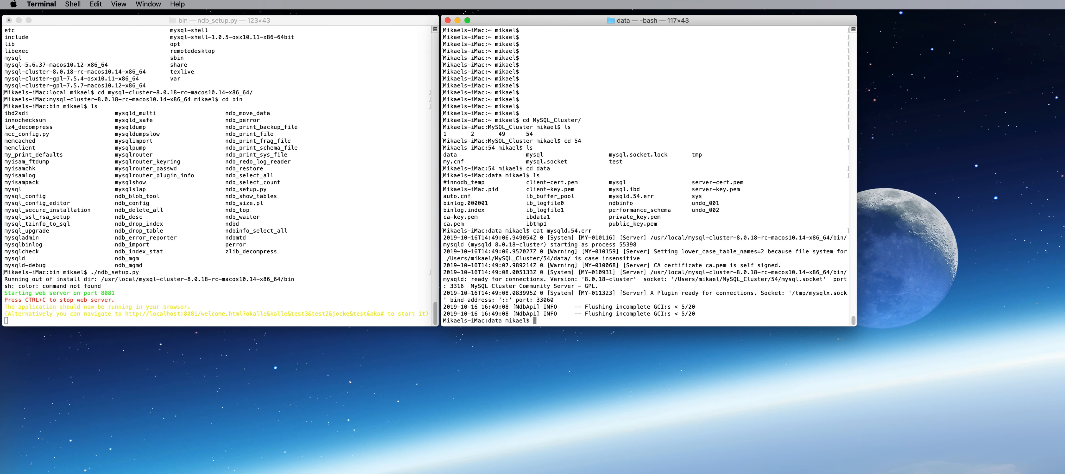
pyautogui.write('cd ..')
pyautogui.press('Return')
pyautogui.write('cd ..')
pyautogui.press('Return')
# Enter data node folder 1, list it, and print ndb_1_out.log
pyautogui.write('cd 1')
pyautogui.press('Return')
pyautogui.write('ls')
pyautogui.press('Return')
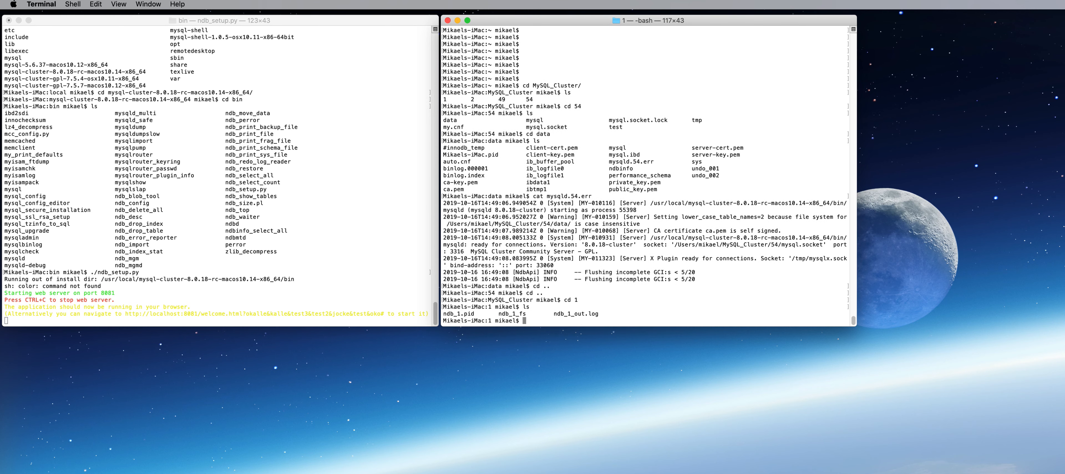
pyautogui.write('cat ndb_1_o')
pyautogui.press('Tab')
pyautogui.press('Return')
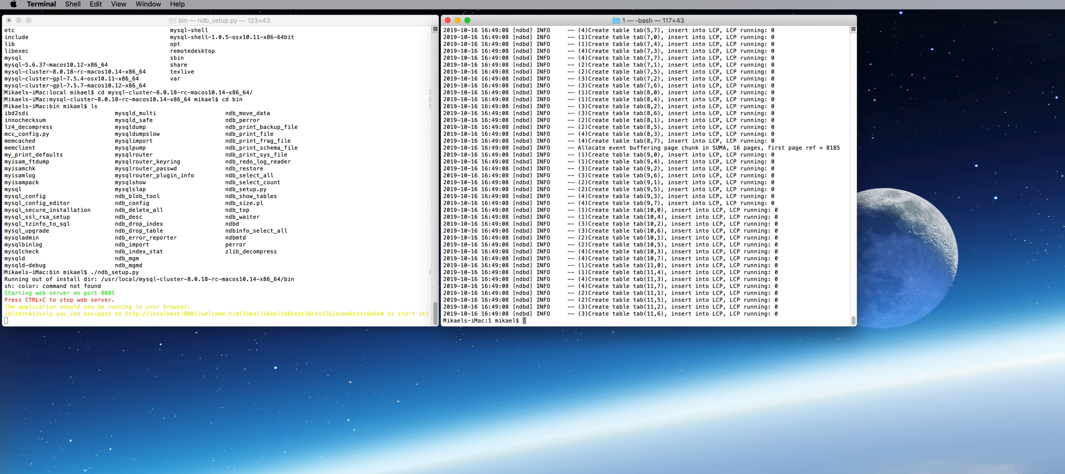